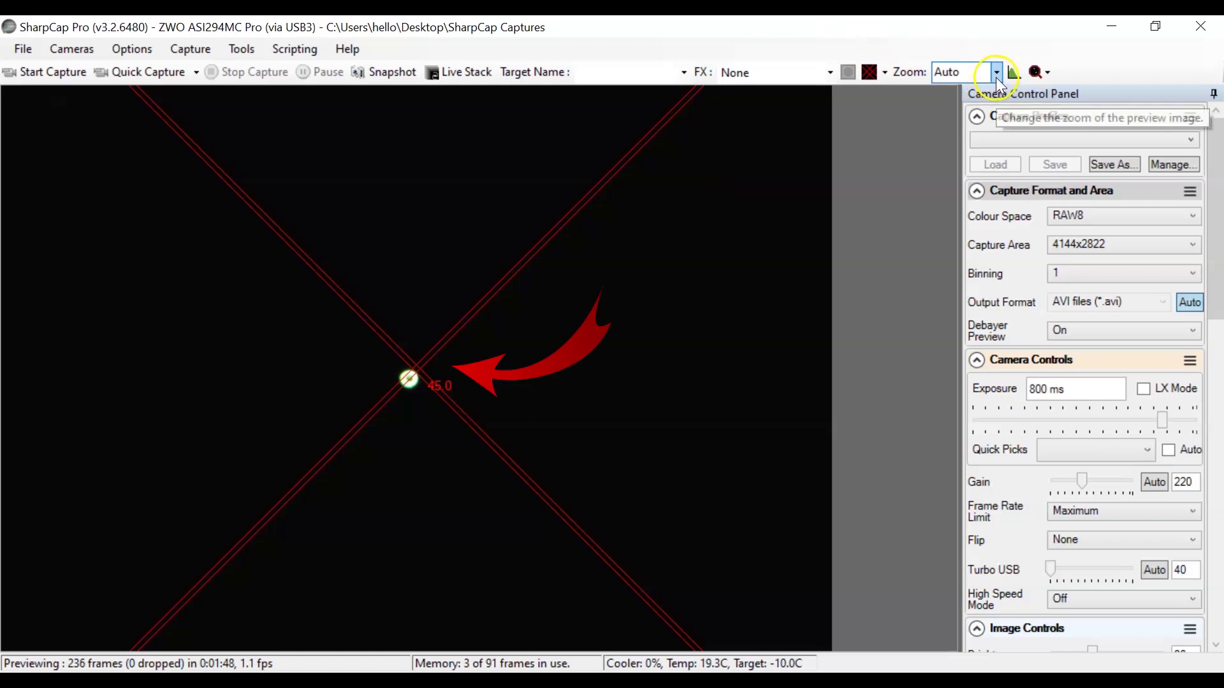
Zoom the star preview to 200% and adjust the collimation overlay to more, closer-spaced rings.
click(995, 76)
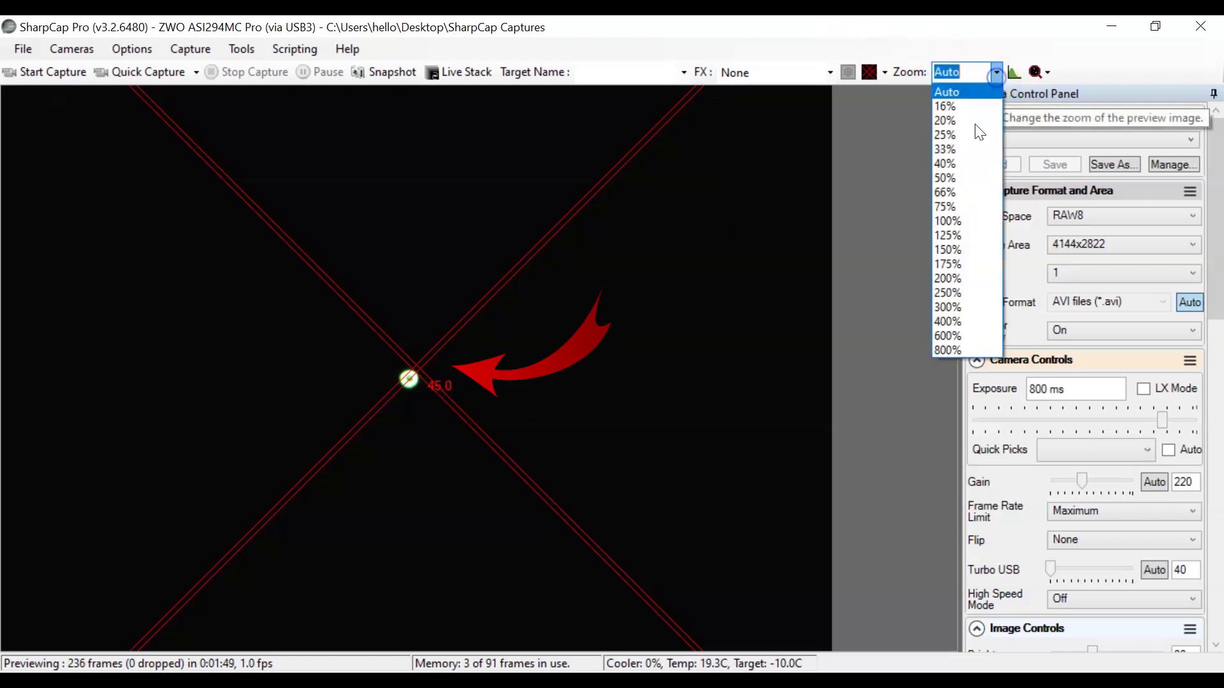
click(964, 278)
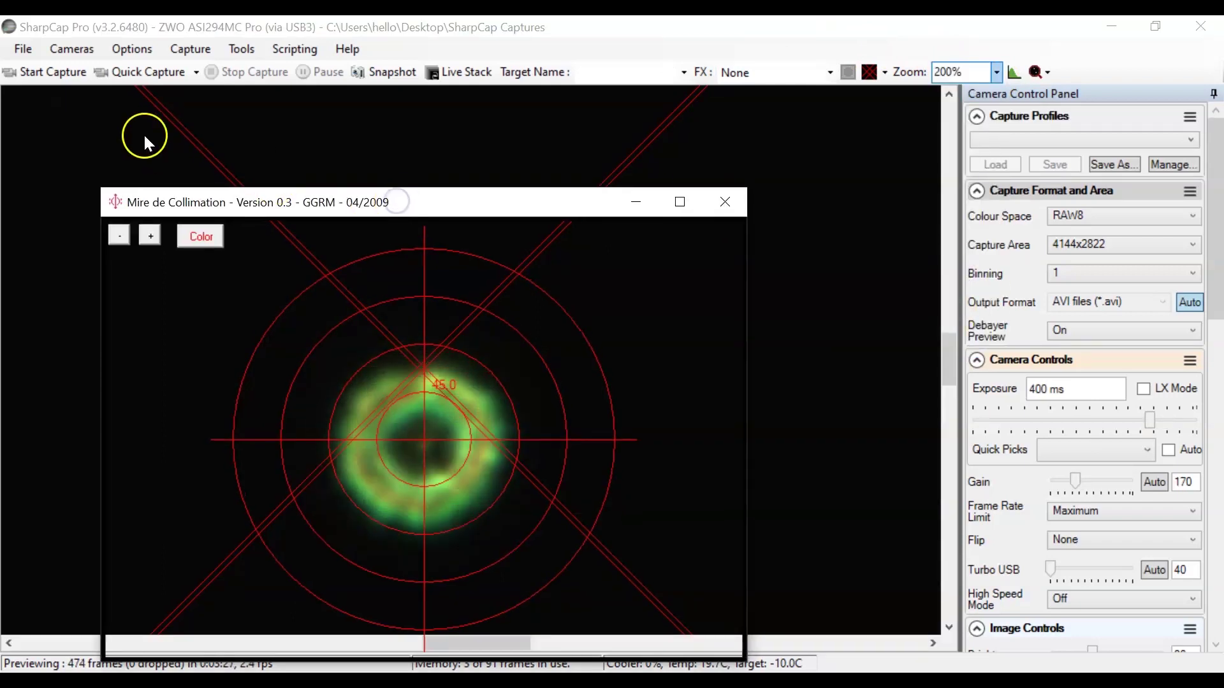
click(123, 228)
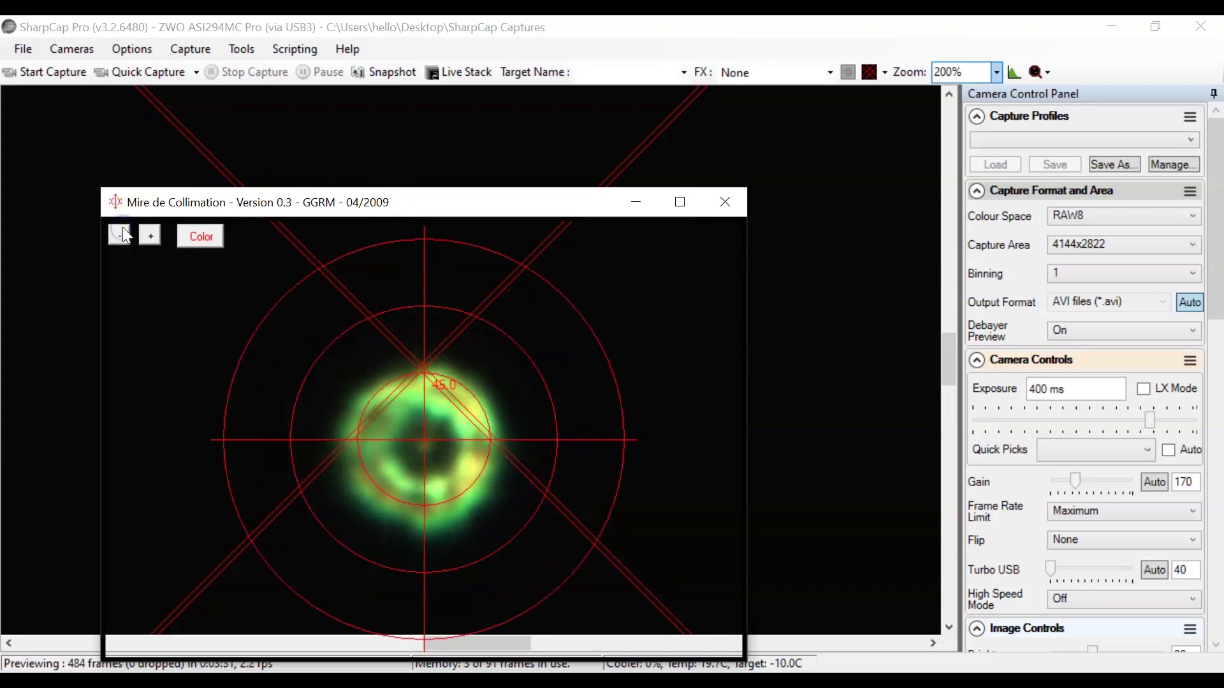
click(147, 237)
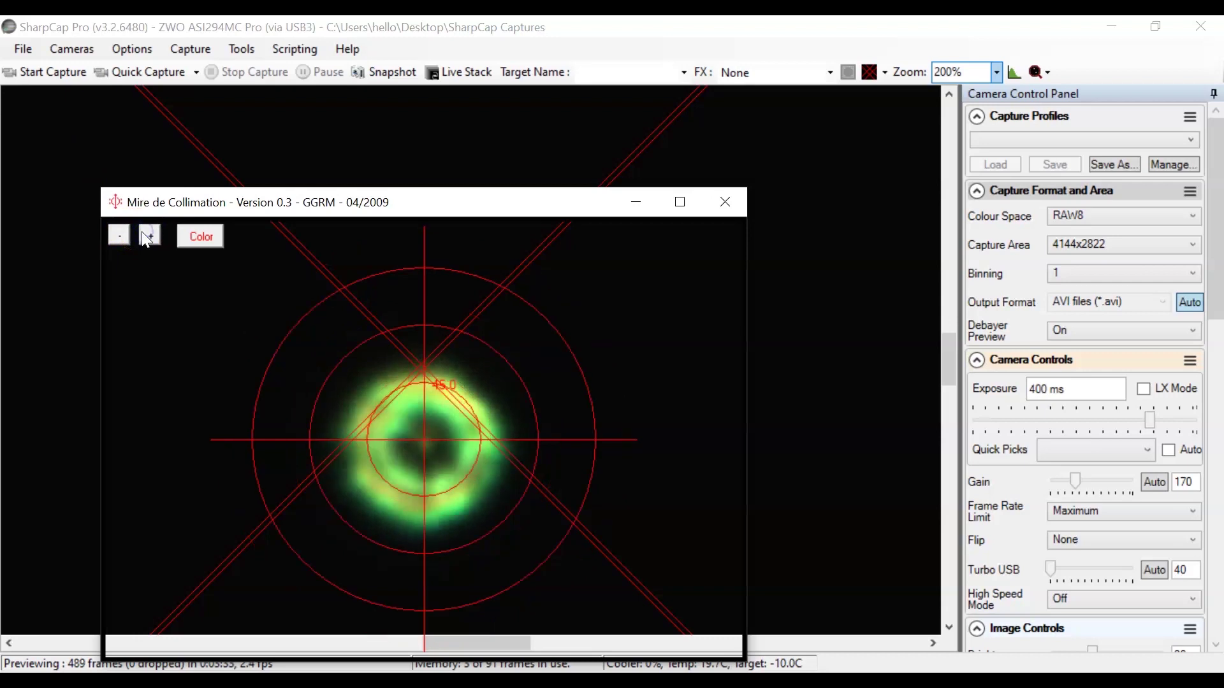
click(146, 237)
click(146, 237)
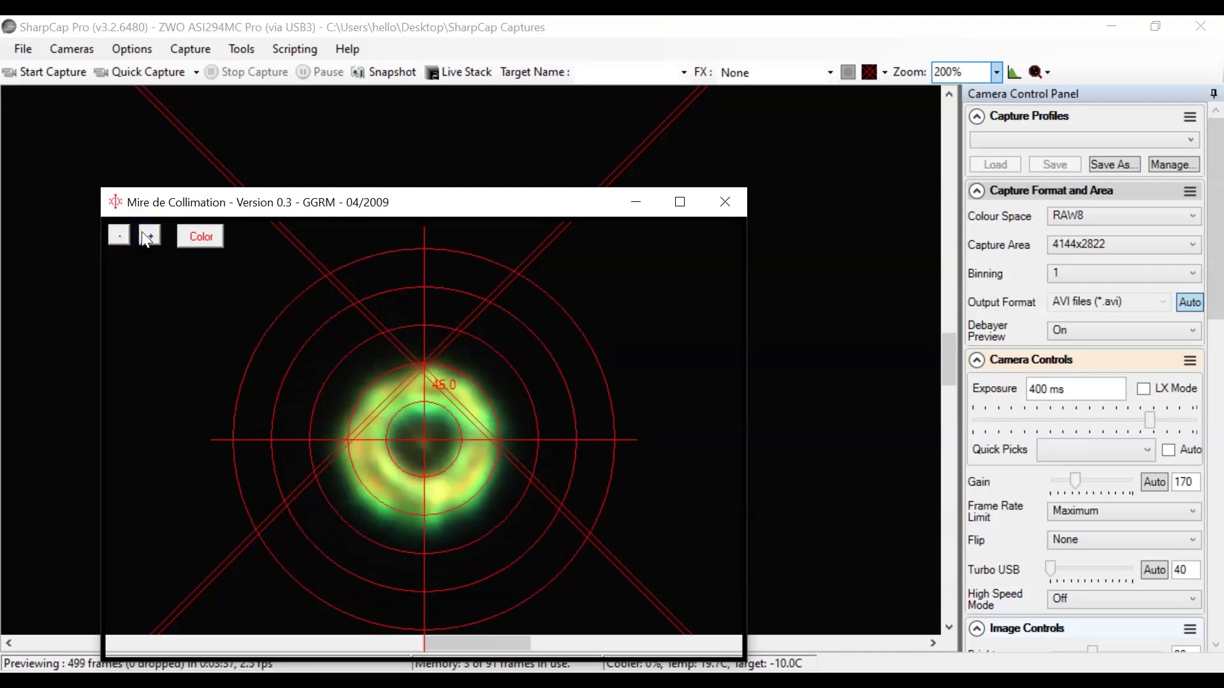
click(326, 372)
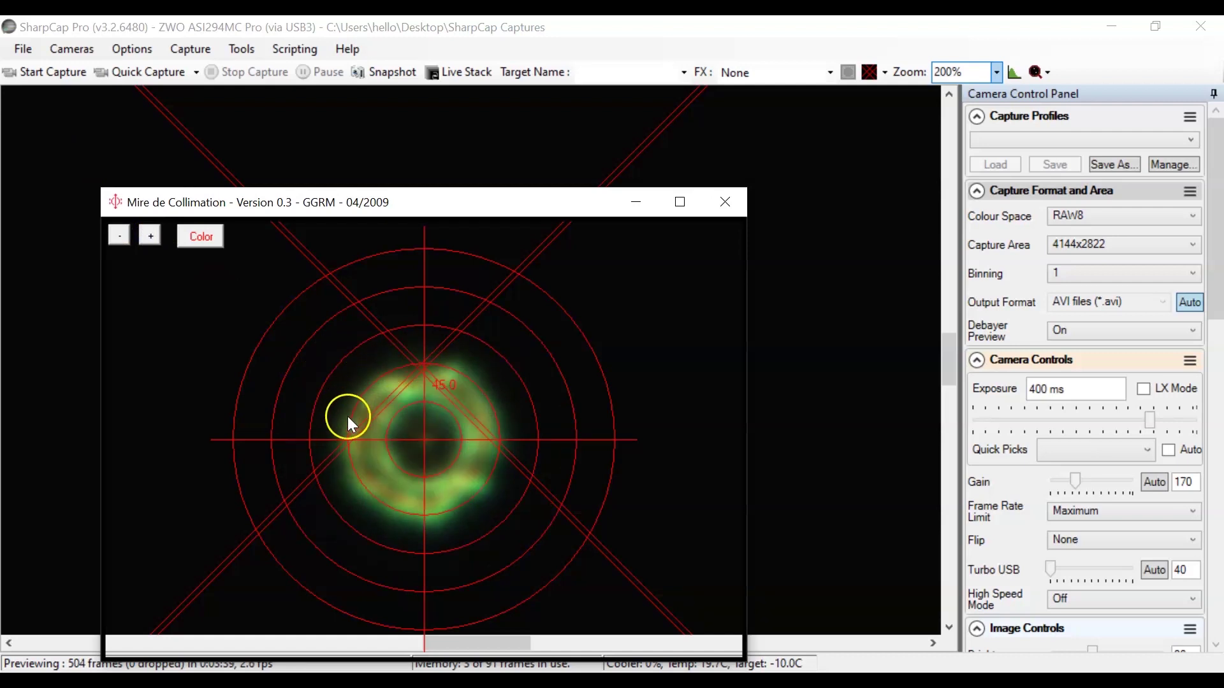
click(553, 414)
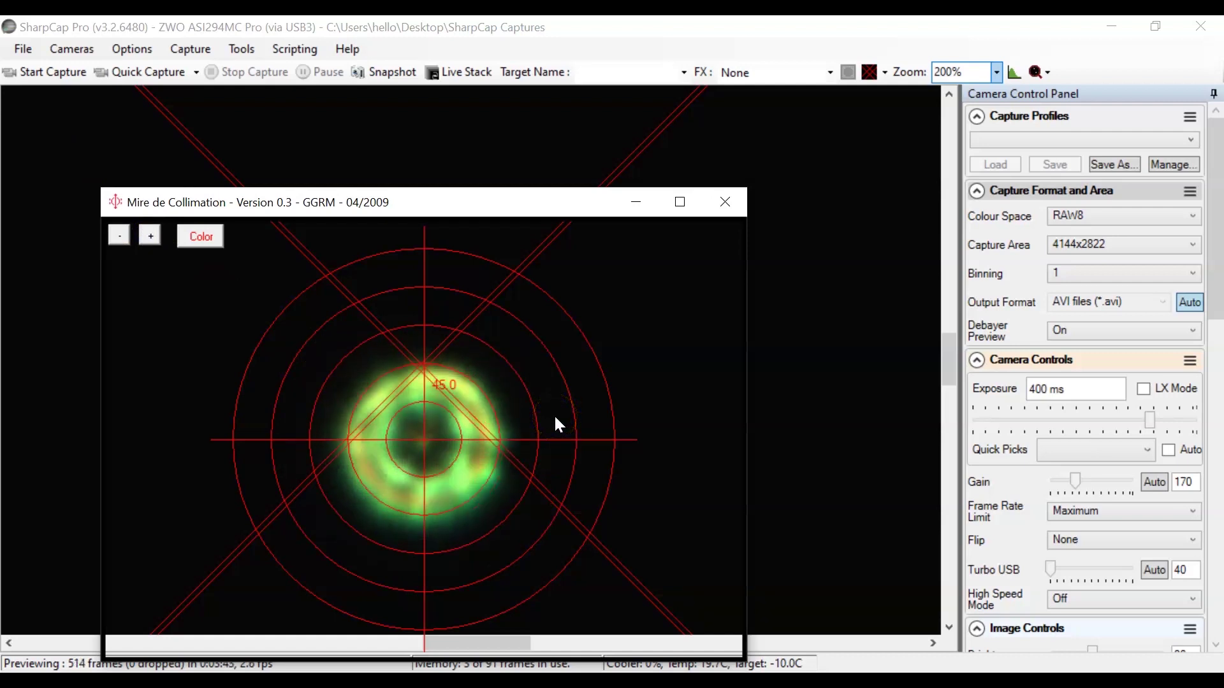
Switch the reticule to No Reticule and nudge the collimation rings around the star ring.
click(889, 73)
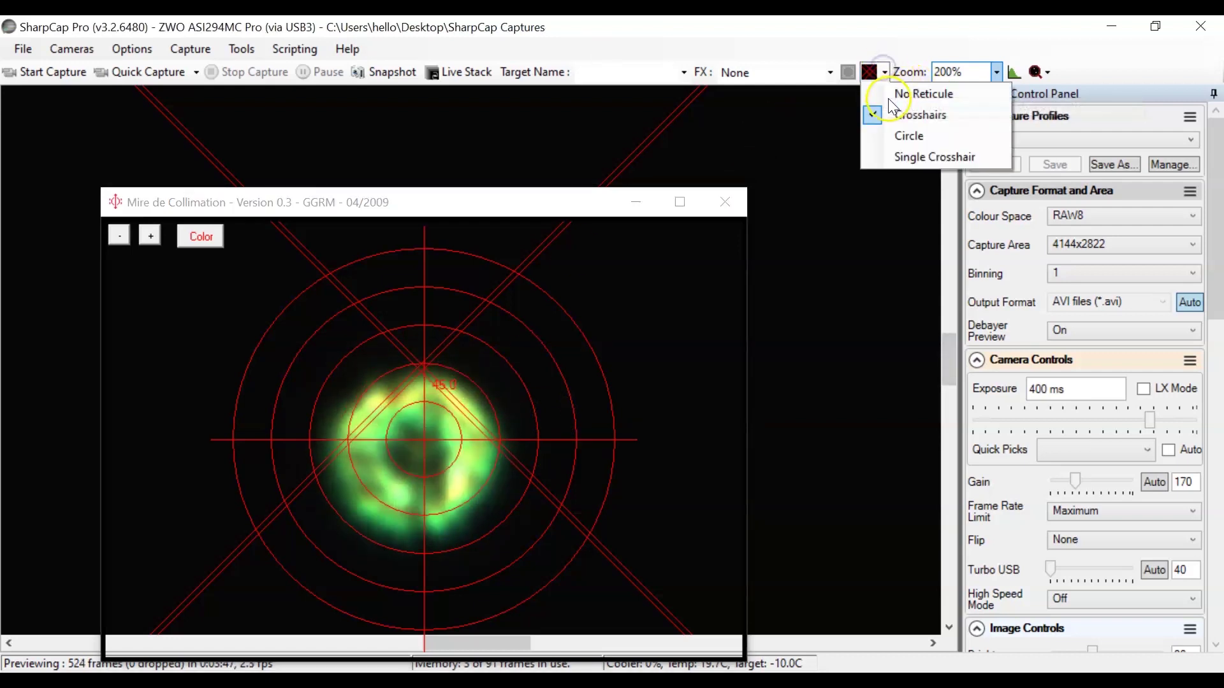
click(894, 95)
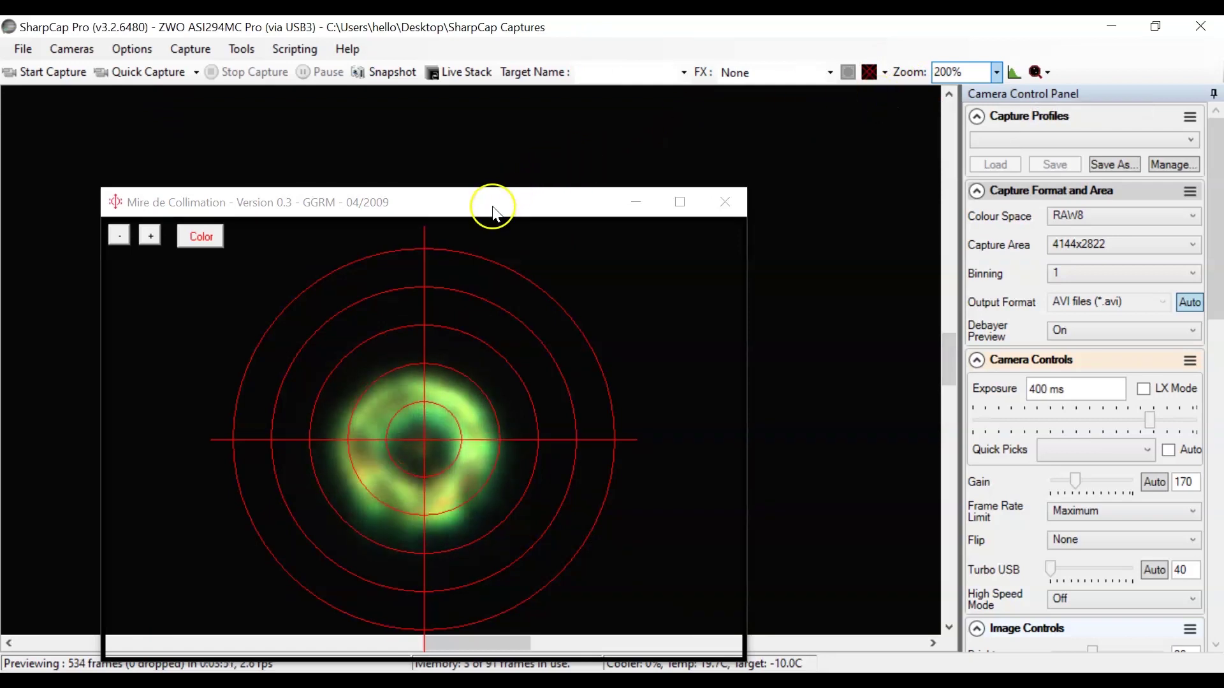
mouse_move(491, 204)
mouse_down()
mouse_move(483, 220)
mouse_move(493, 216)
mouse_up()
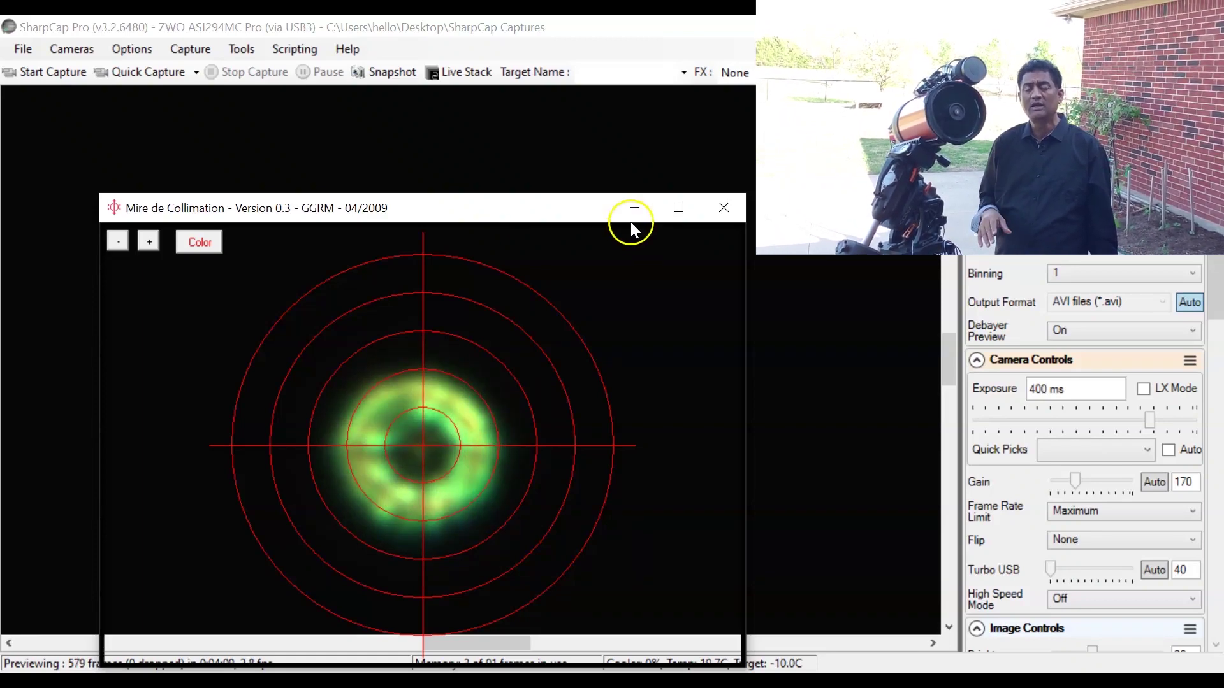
Close the collimation overlay and raise the gain past 270 to brighten the star.
click(719, 210)
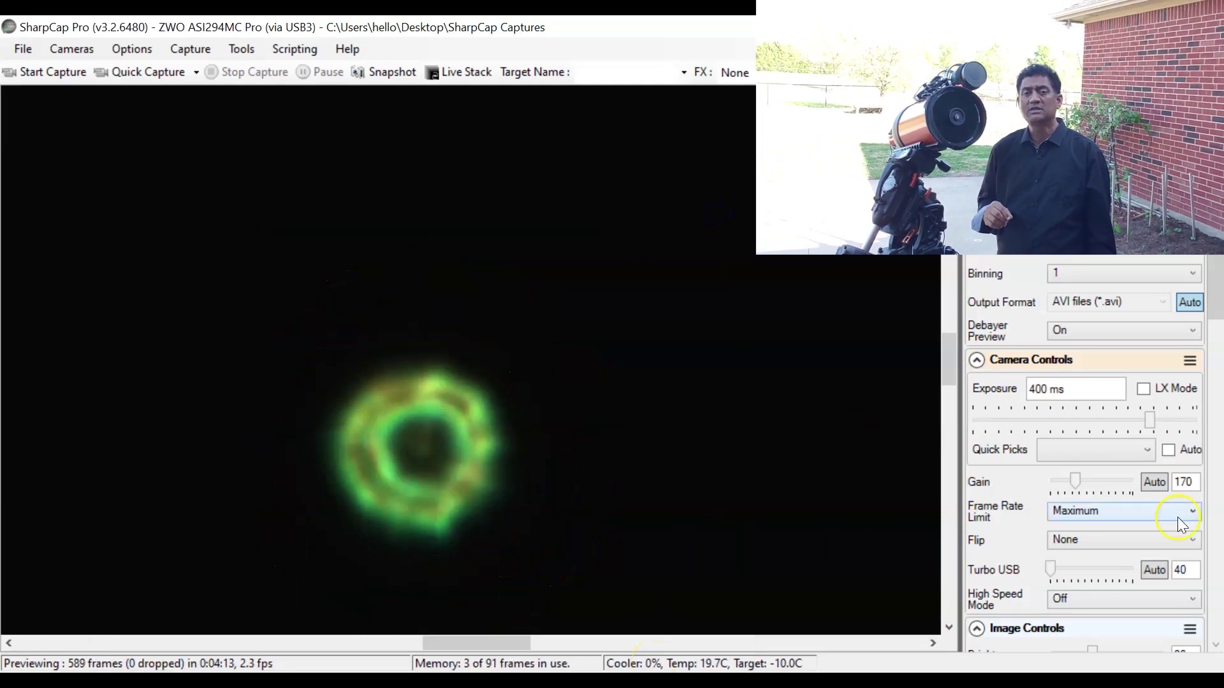
click(1120, 482)
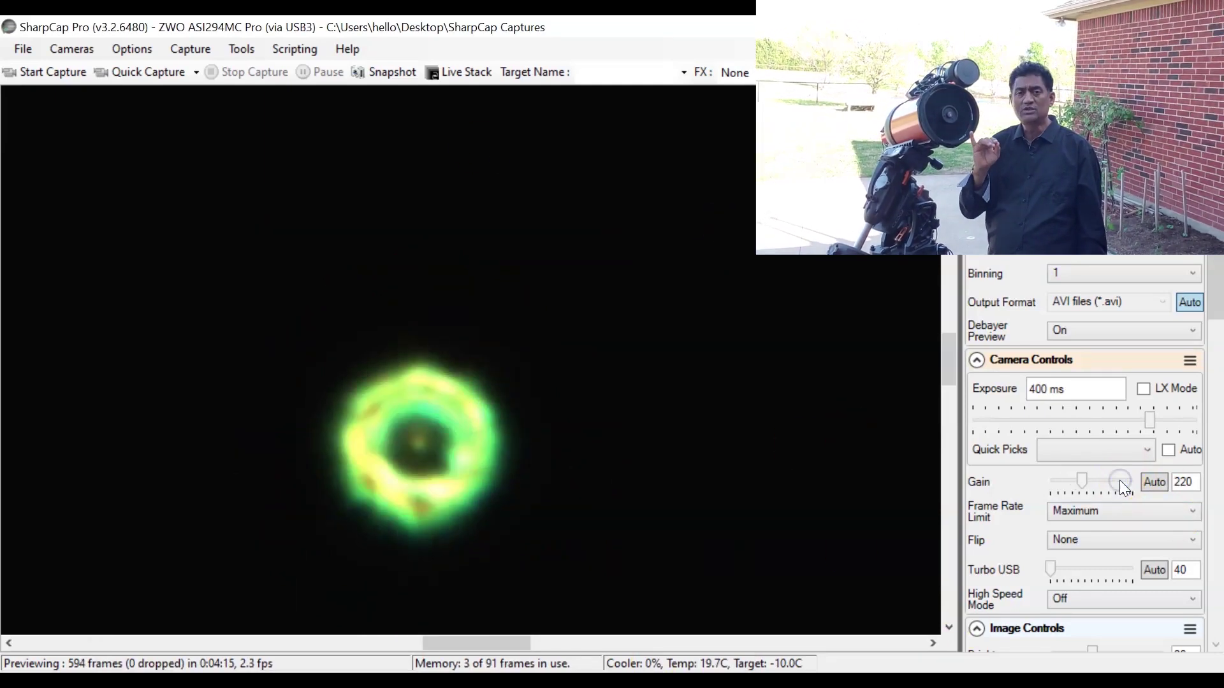
click(1119, 482)
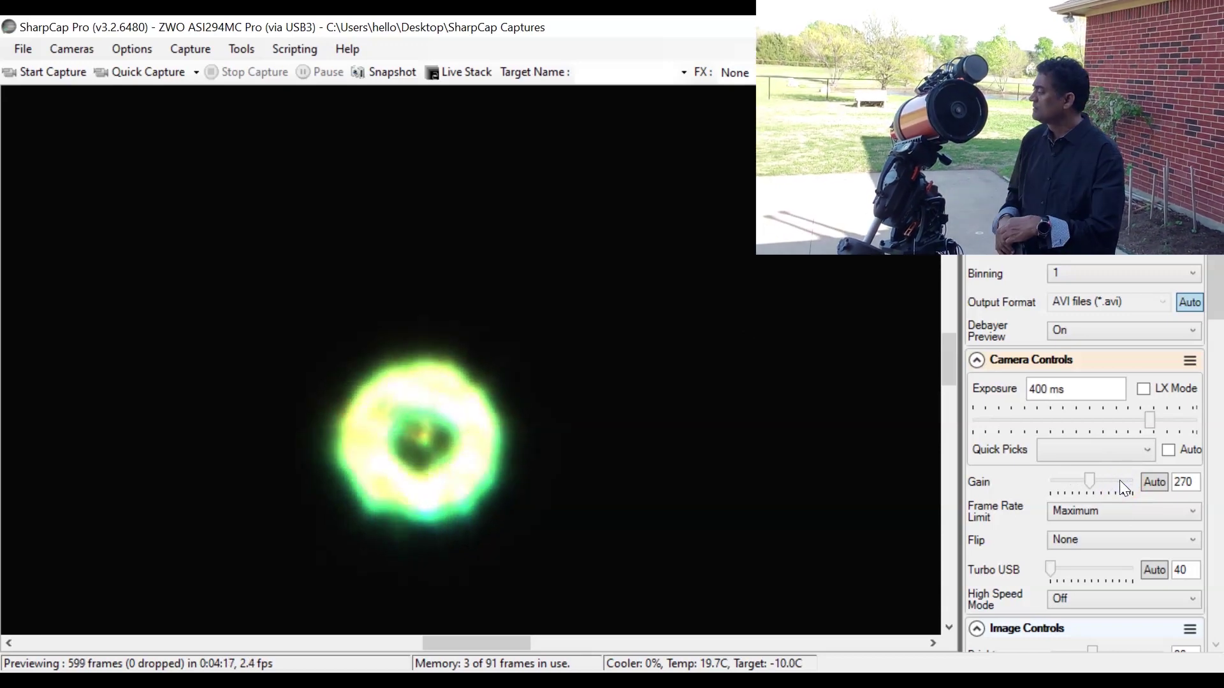
click(1142, 448)
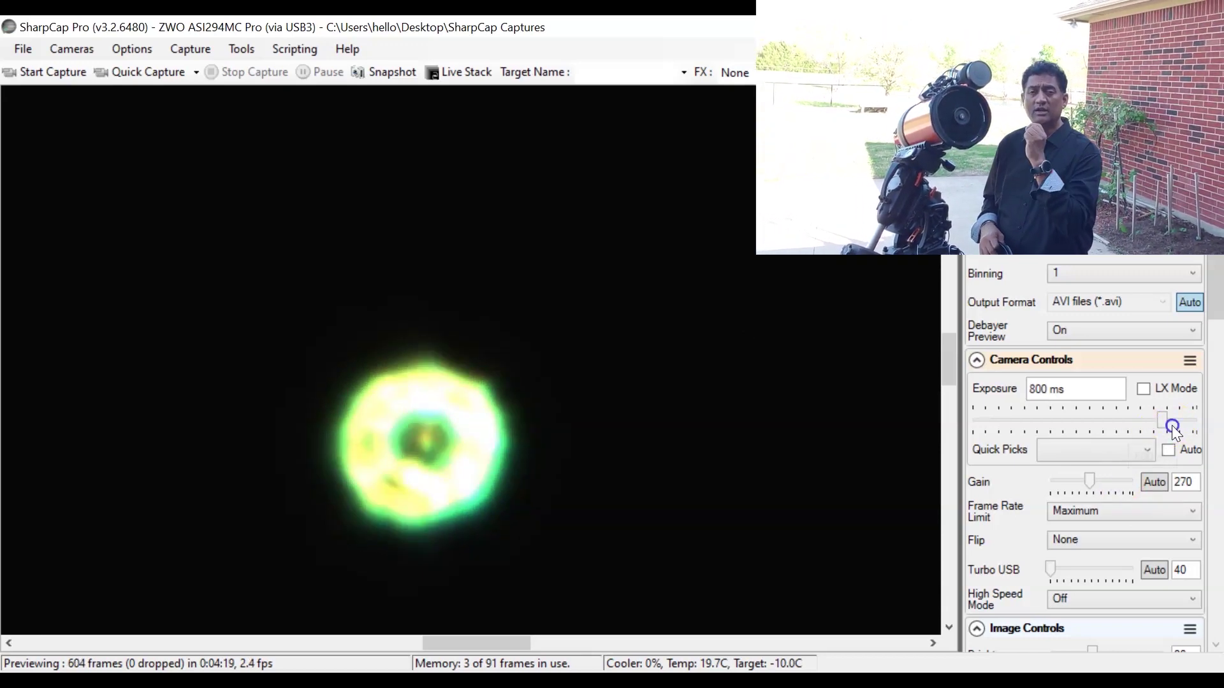
click(1115, 481)
click(1120, 480)
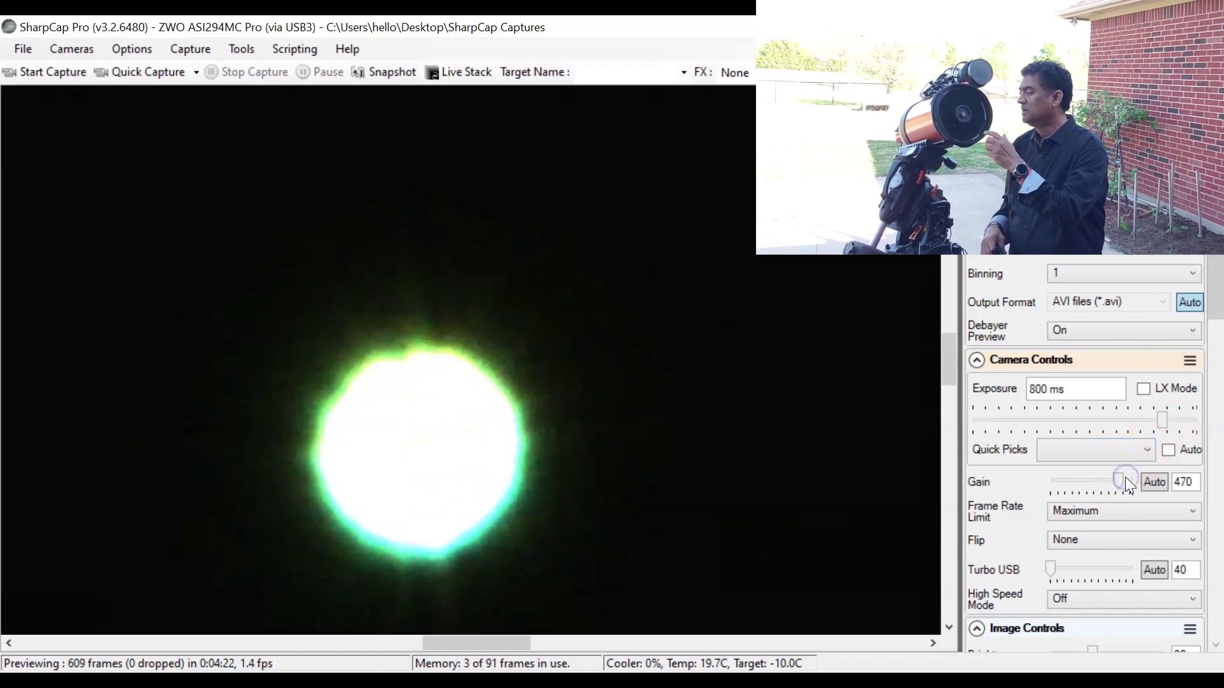
Step the exposure through 200 ms, back toward 50 ms, then down to 25 and 12.5 ms.
click(1046, 419)
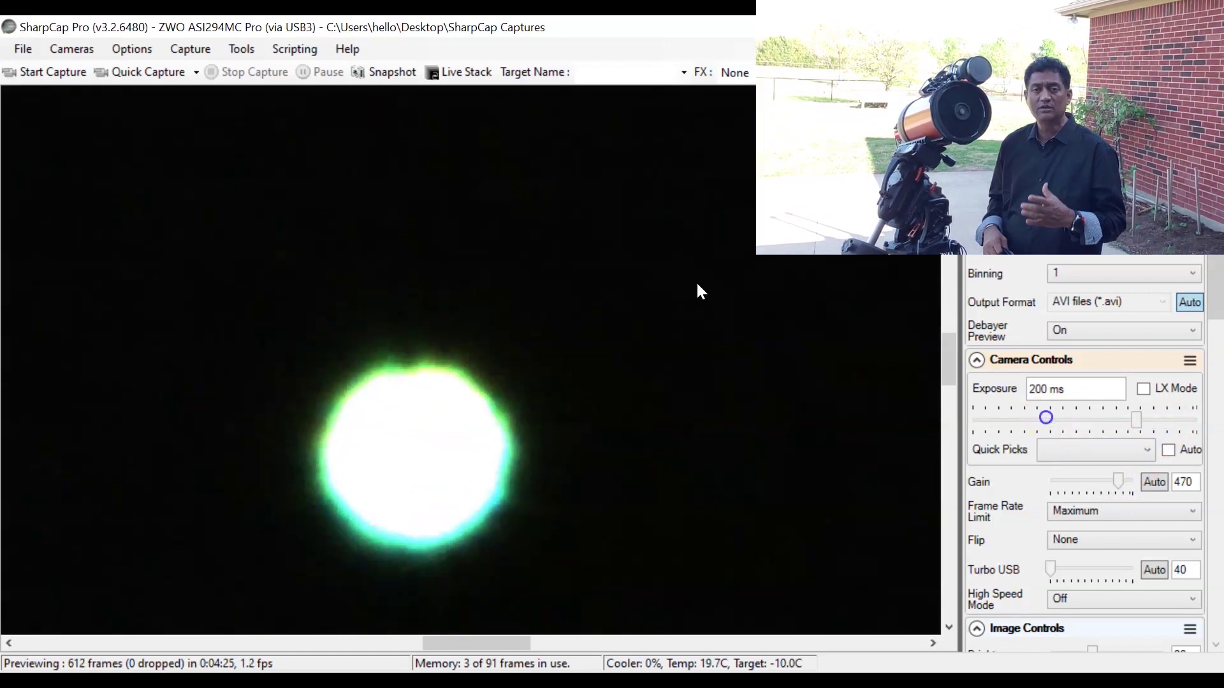
click(1045, 419)
click(1046, 418)
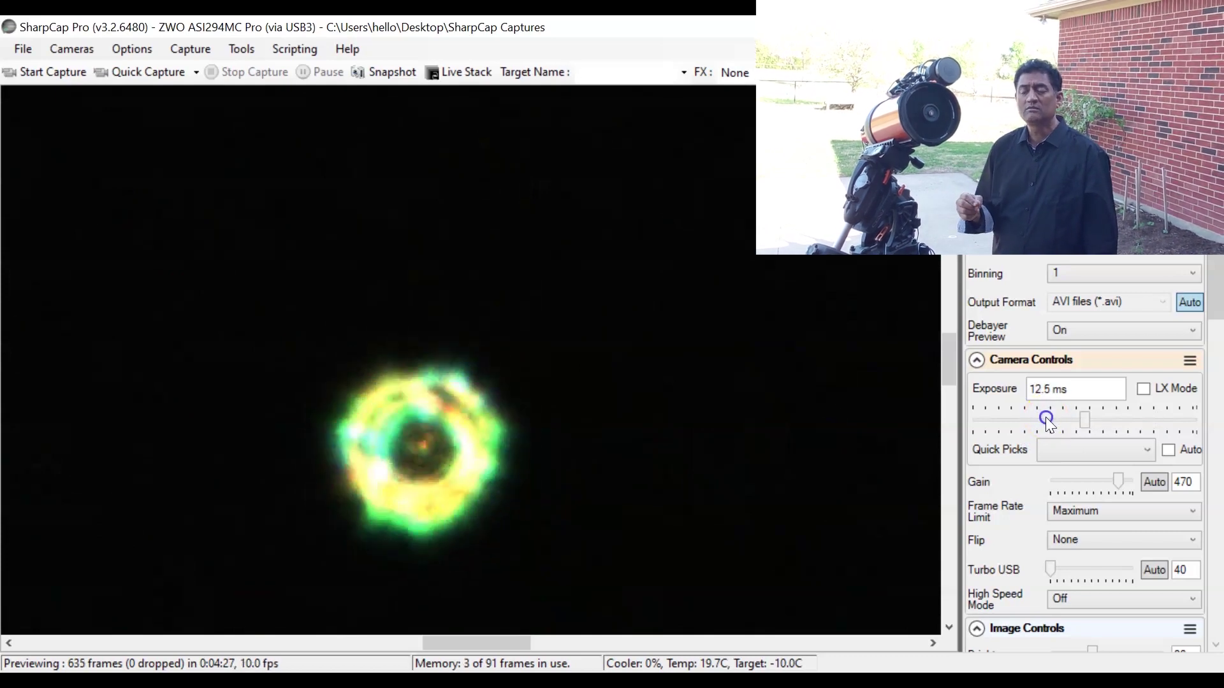
click(1162, 421)
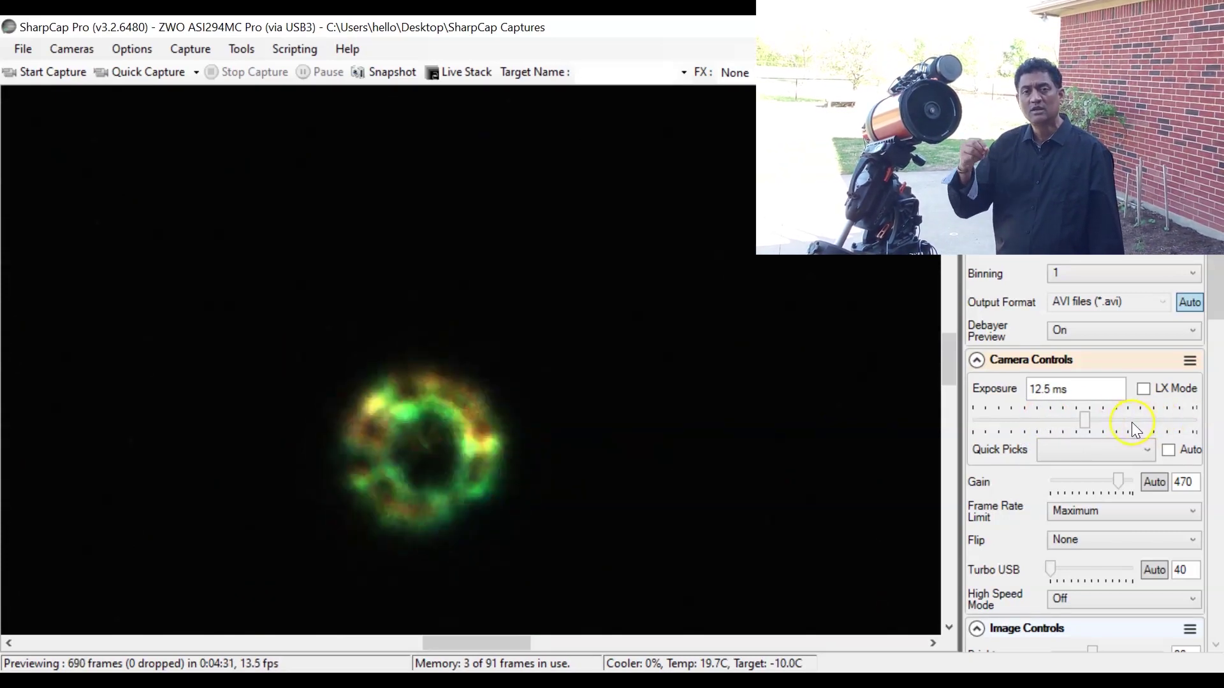
click(1132, 424)
click(1132, 424)
click(1132, 423)
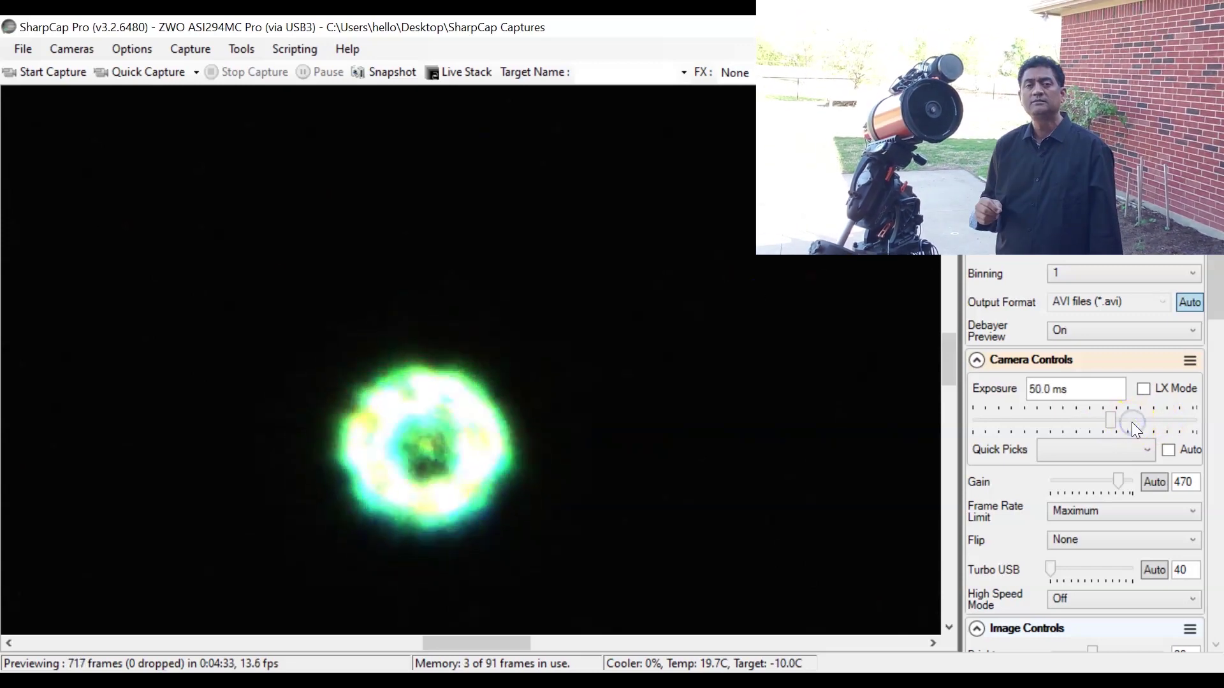
click(1080, 422)
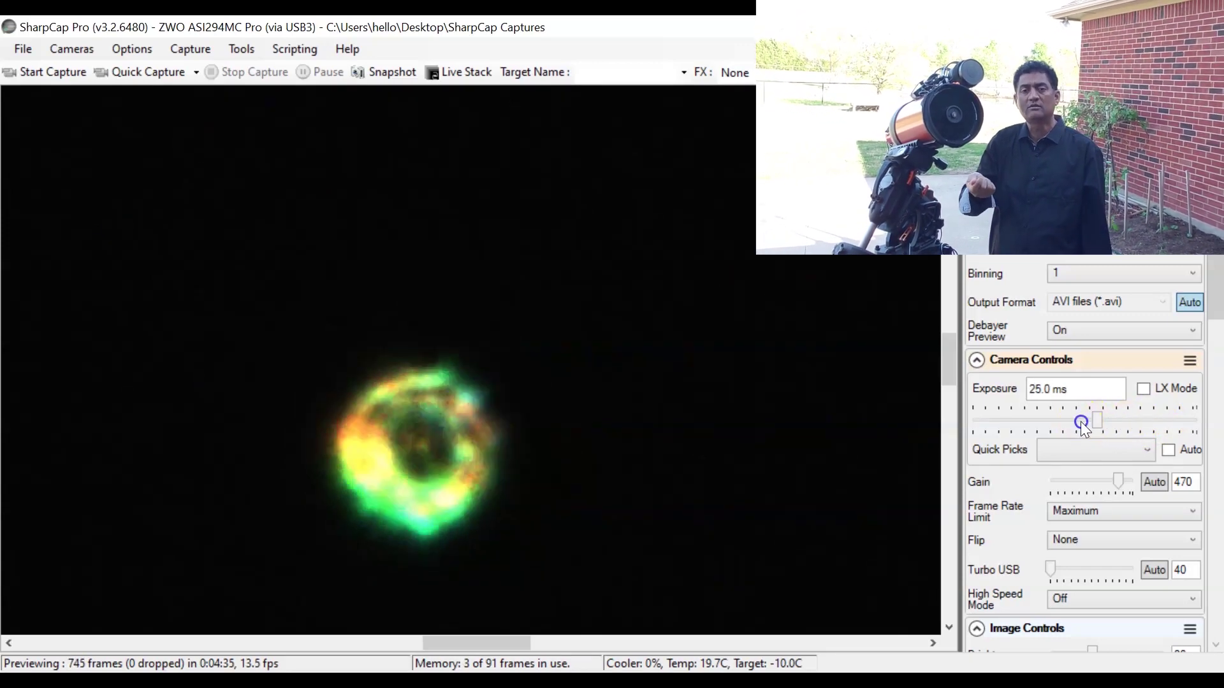
click(1080, 422)
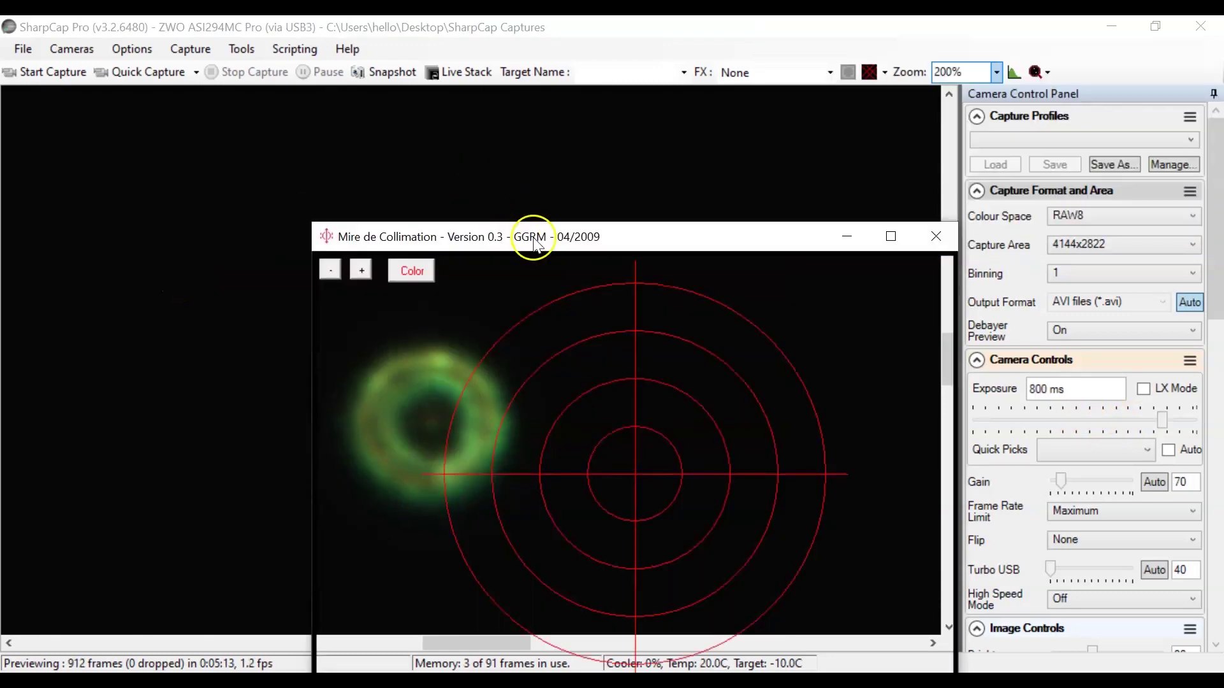
Centre the collimation crosshair on the star ring, add closer-spaced rings, then close the overlay.
drag(533, 242, 323, 183)
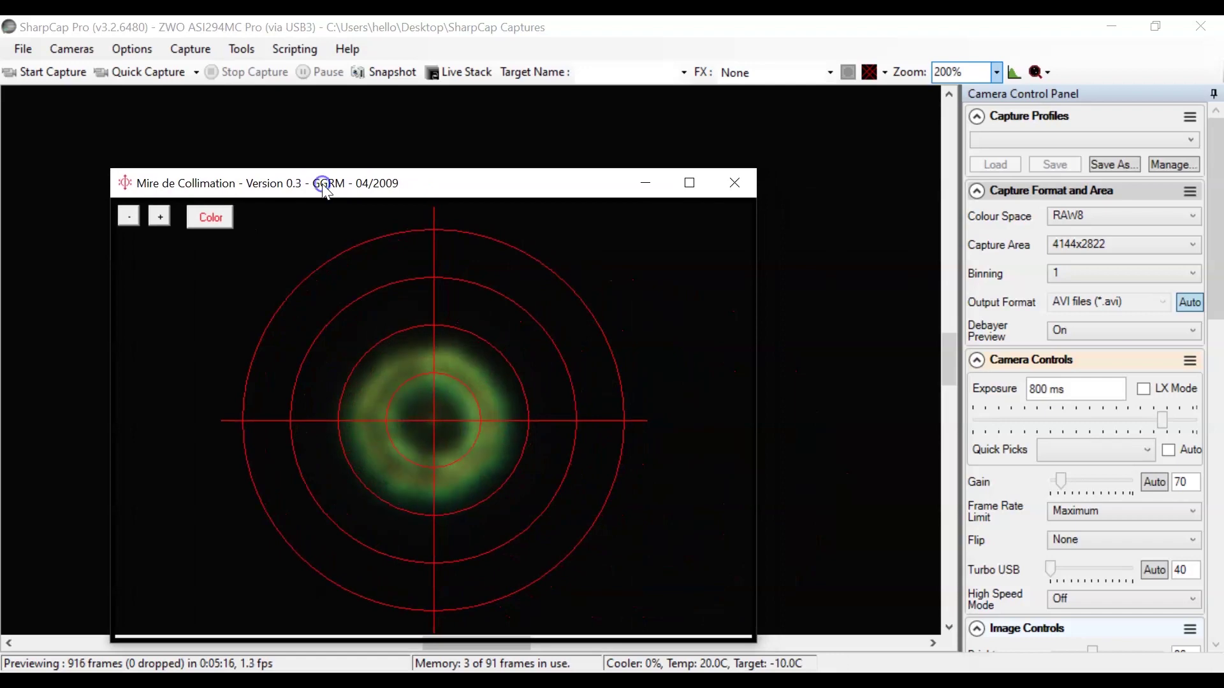
click(160, 217)
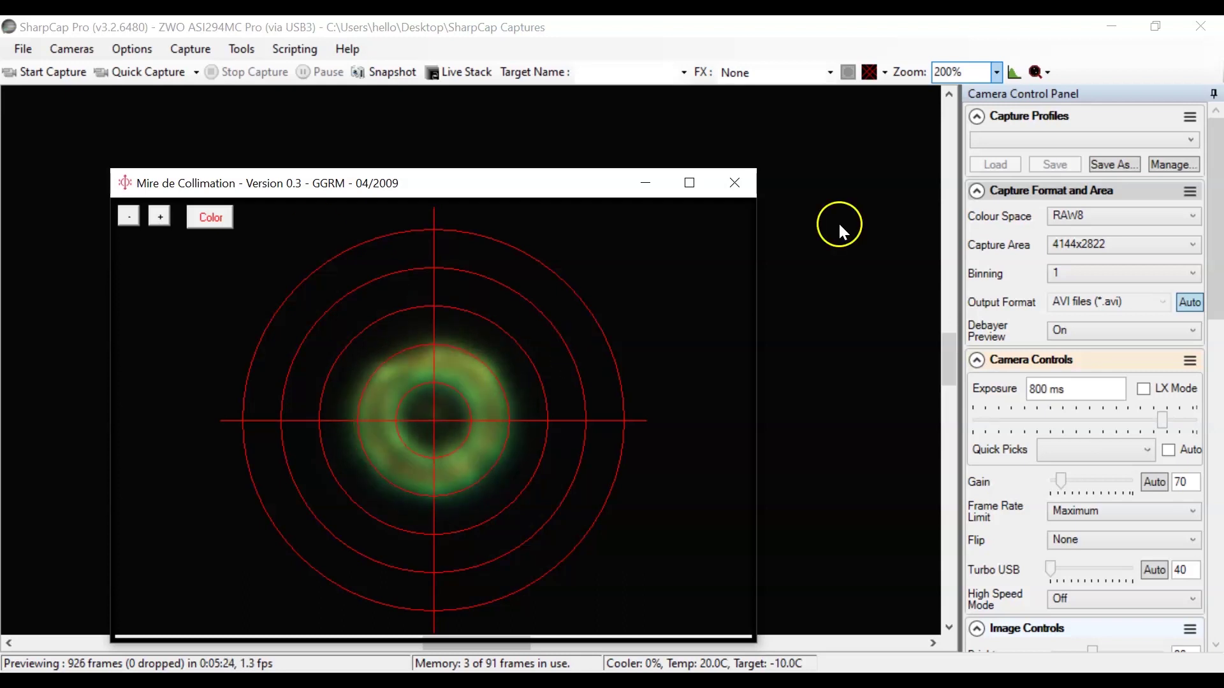
click(736, 189)
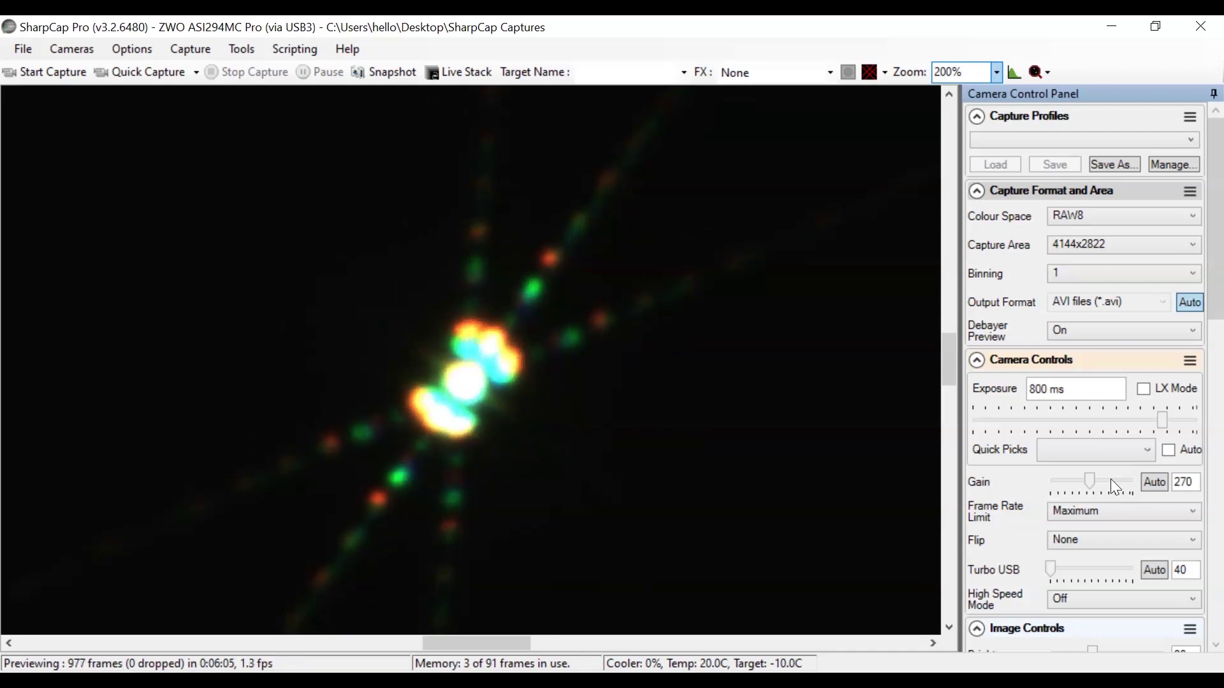
Raise the gain to 420 and set preview zoom to Auto so the whole frame fits.
click(1110, 482)
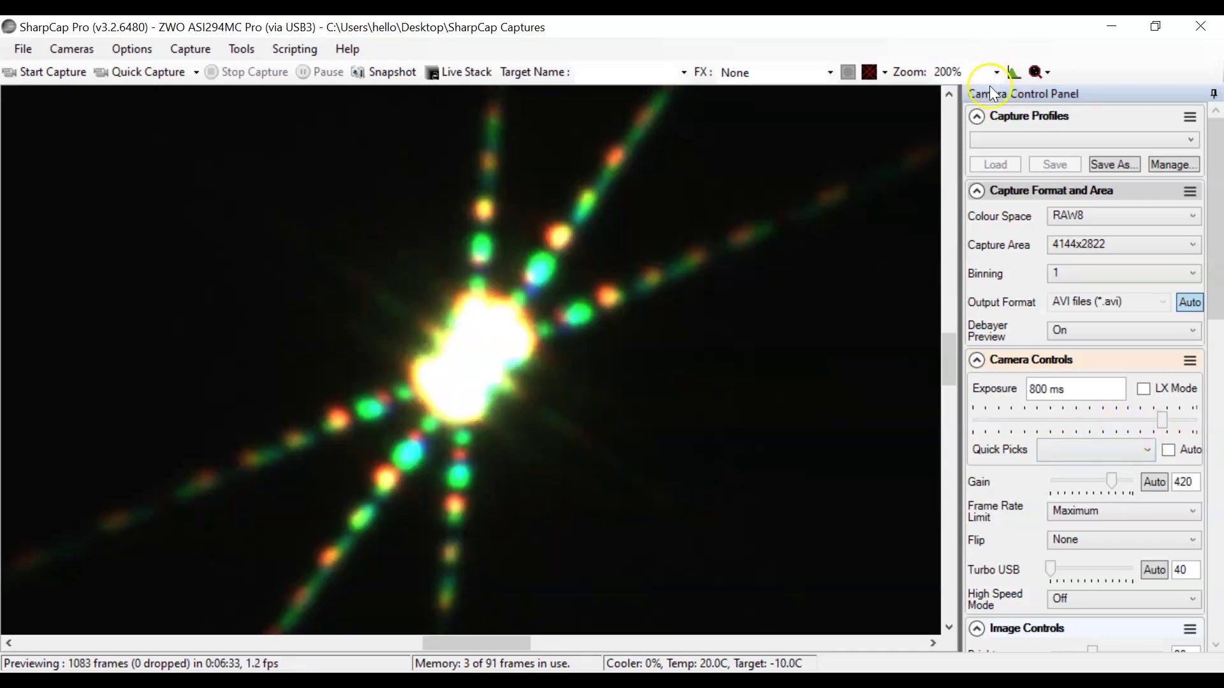
click(997, 72)
click(948, 92)
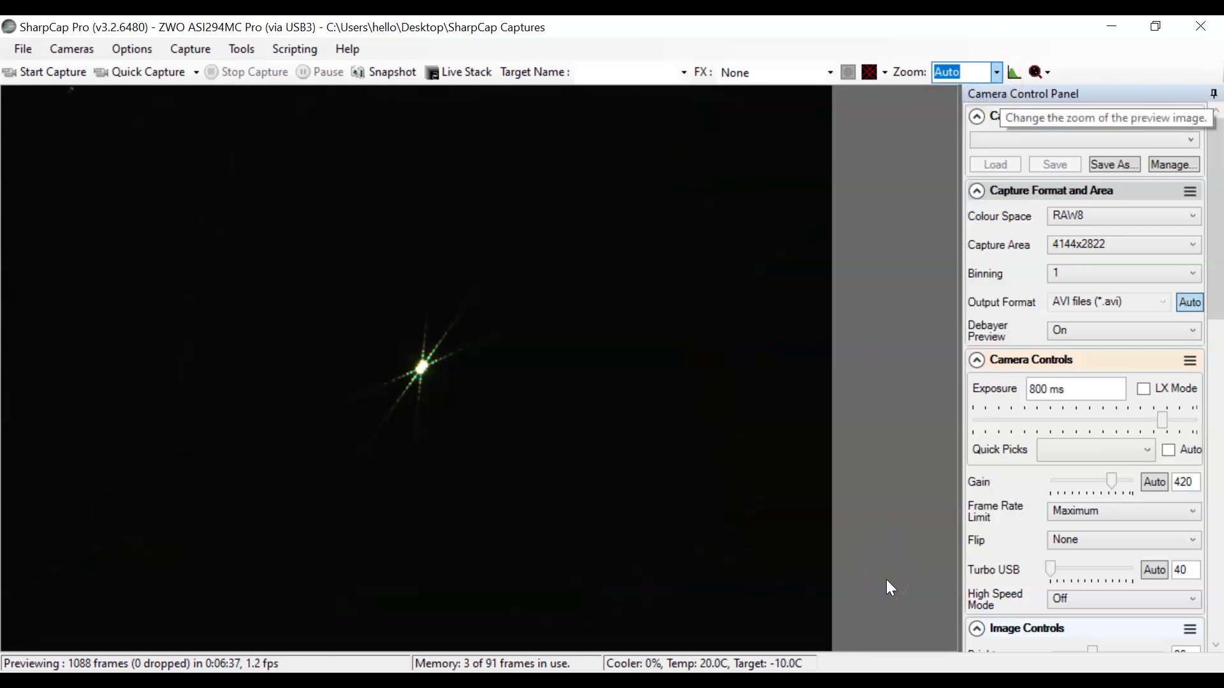
click(996, 72)
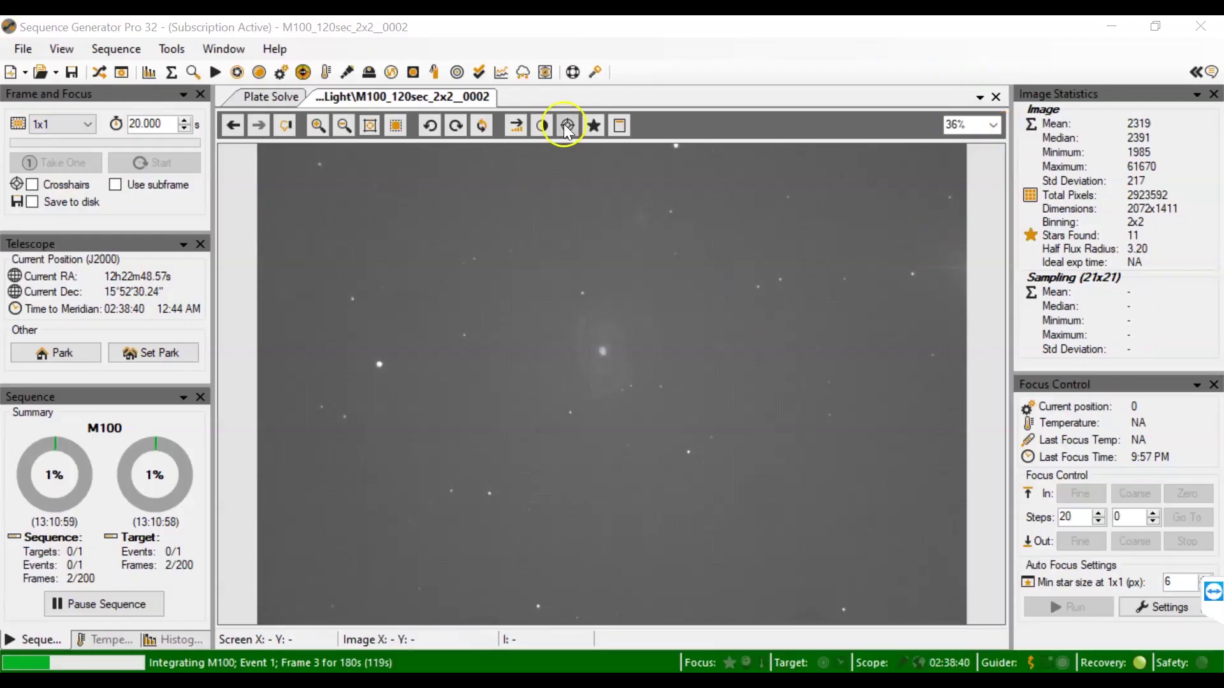
click(593, 125)
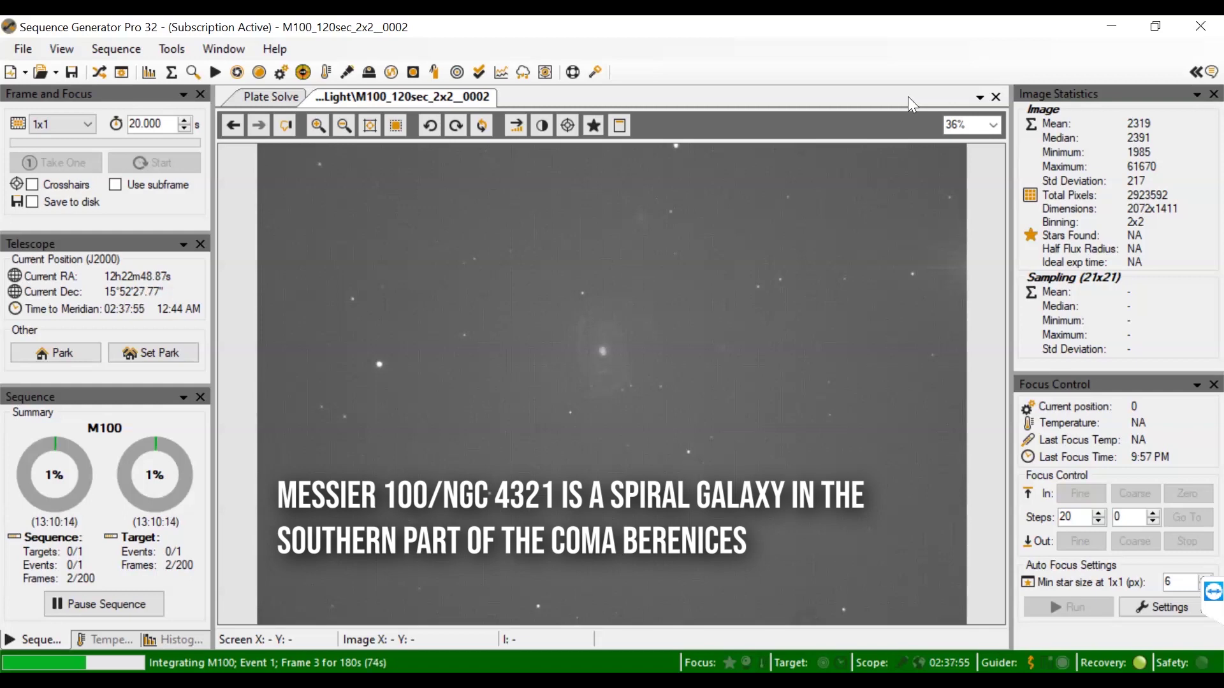
In Sequence Generator Pro, display the latest M100 light frame, M100_180sec_2x2_0003.
click(941, 57)
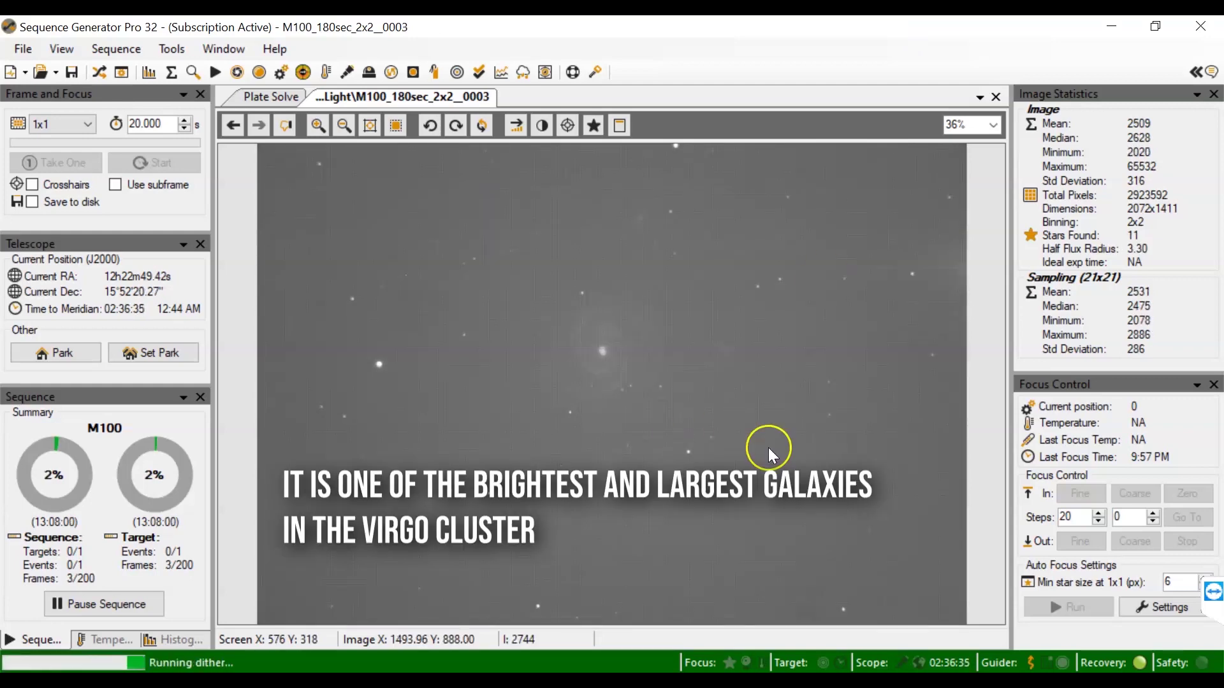
click(380, 134)
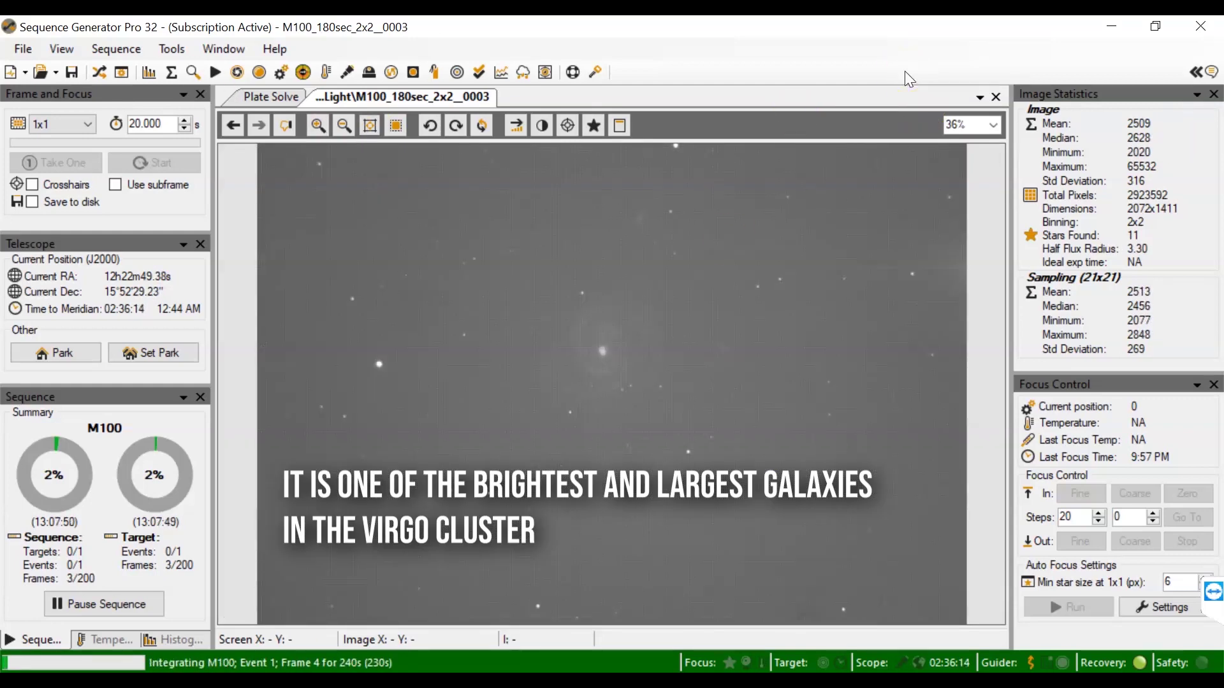